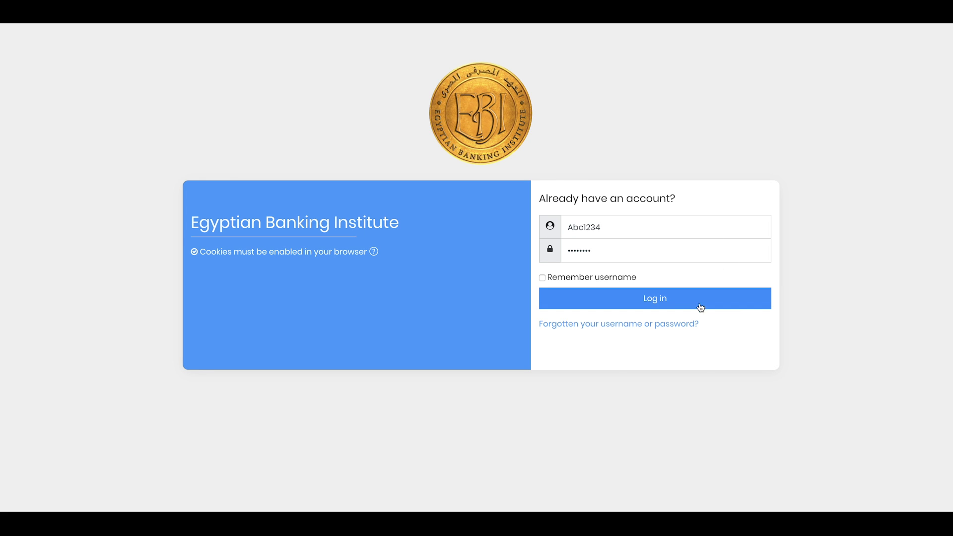
Step: Log in with the filled-in credentials and access the اختبار تجريبي-بنك مصر course from the enrolled courses
{"action": "left_click", "coordinate": [681, 298]}
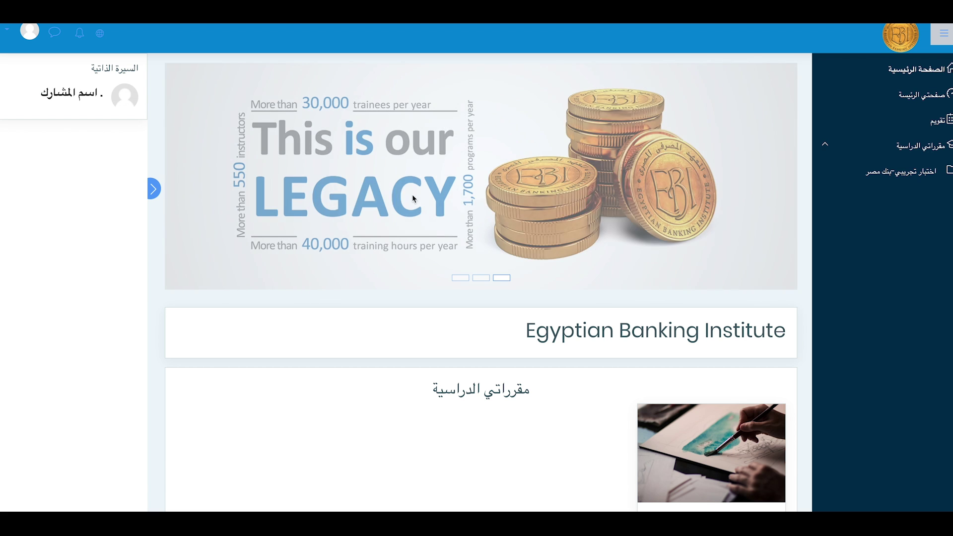
{"action": "scroll", "coordinate": [469, 292], "scroll_direction": "down", "scroll_amount": 1}
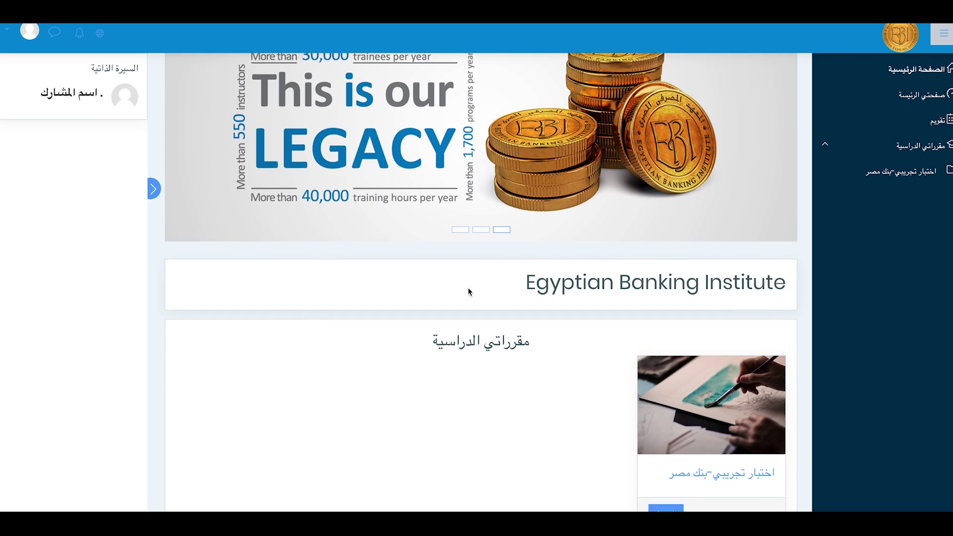
{"action": "left_click_drag", "start_coordinate": [96, 89], "coordinate": [48, 94]}
{"action": "left_click", "coordinate": [279, 350]}
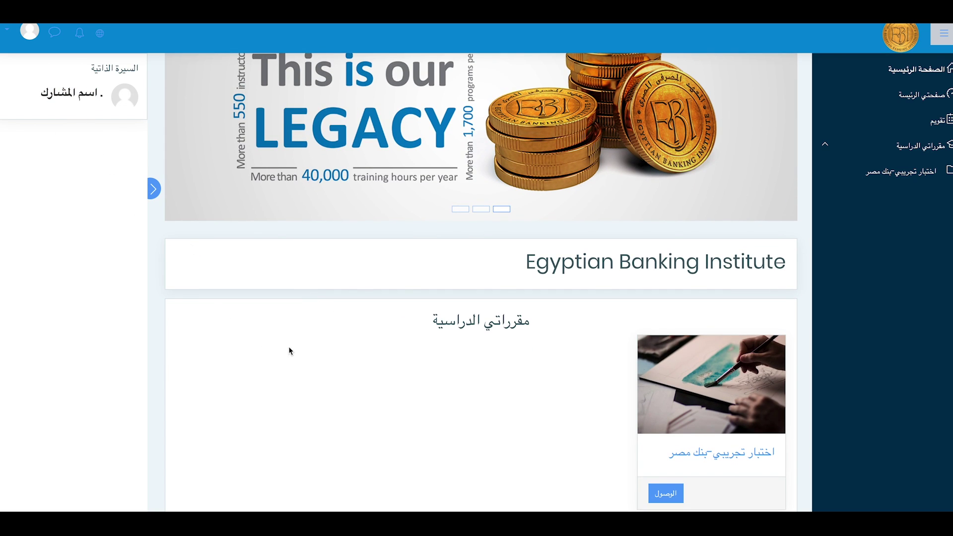
{"action": "scroll", "coordinate": [296, 348], "scroll_direction": "down", "scroll_amount": 2}
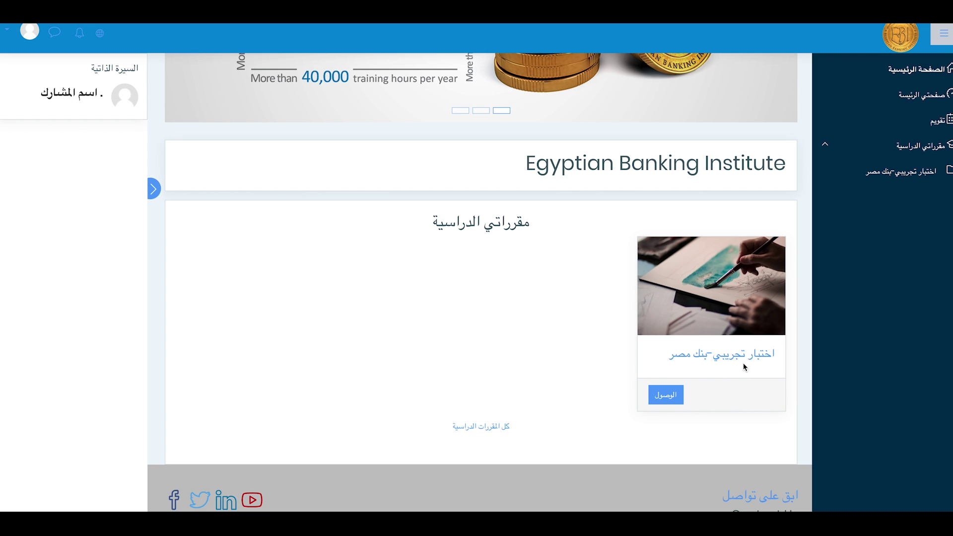
{"action": "left_click", "coordinate": [665, 395]}
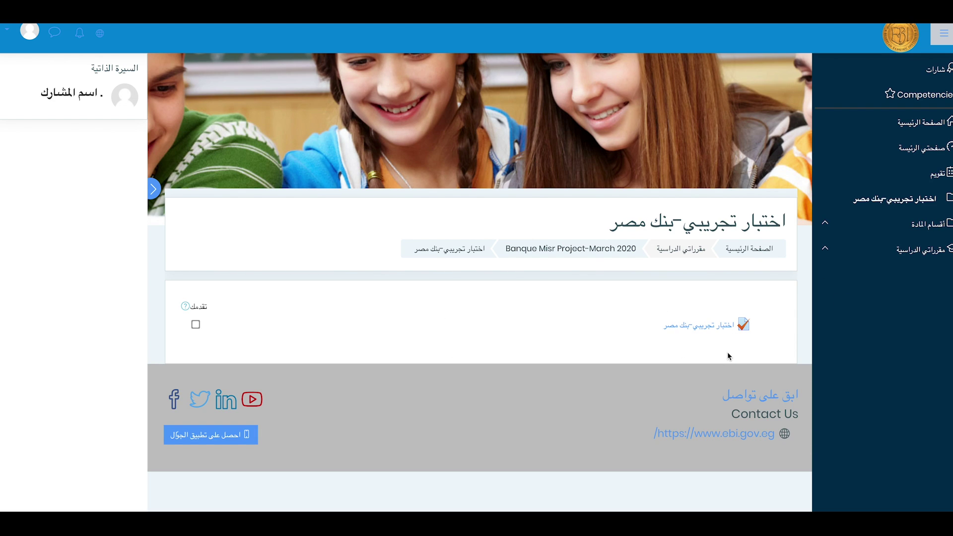
Step: Open the course's اختبار تجريبي-بنك مصر quiz and start the one-hour timed attempt
{"action": "left_click", "coordinate": [690, 331]}
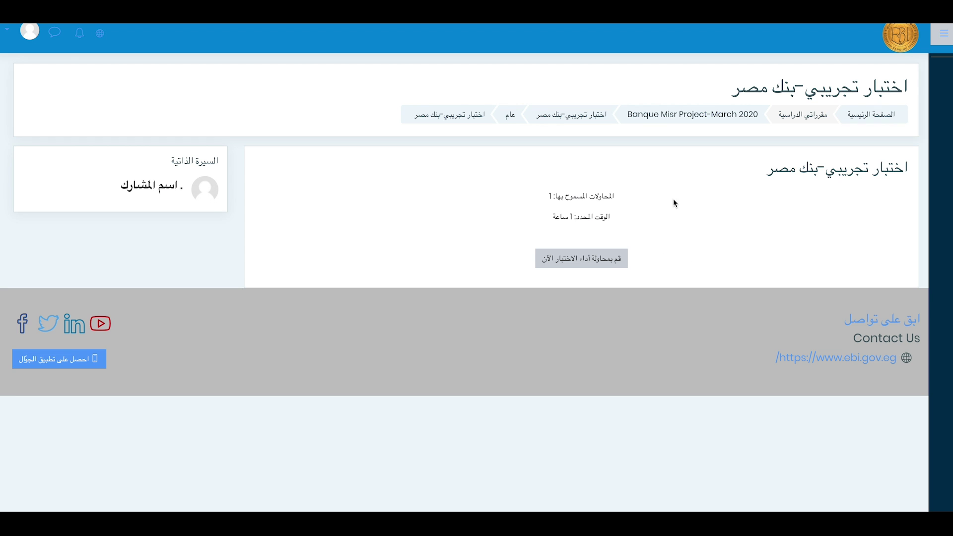
{"action": "left_click_drag", "start_coordinate": [616, 215], "coordinate": [548, 224]}
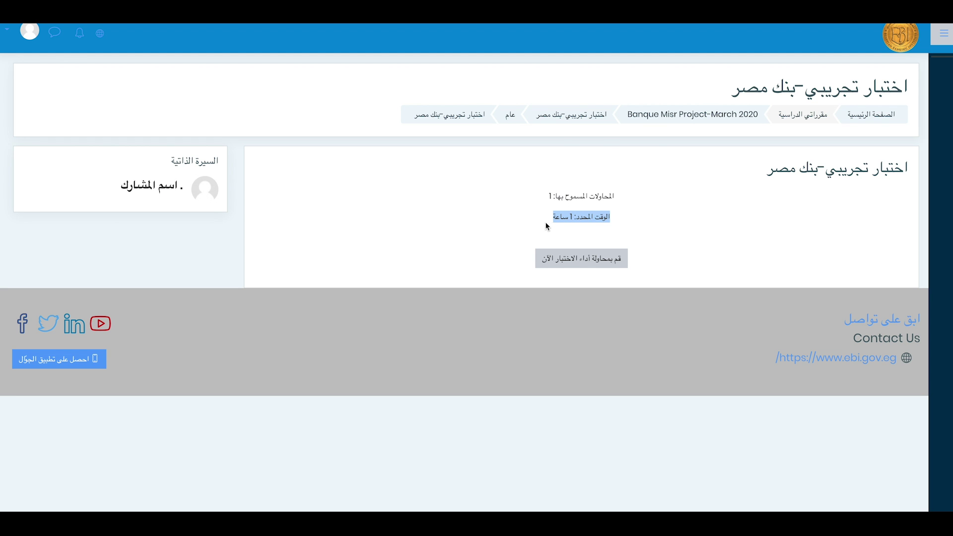
{"action": "left_click", "coordinate": [632, 258]}
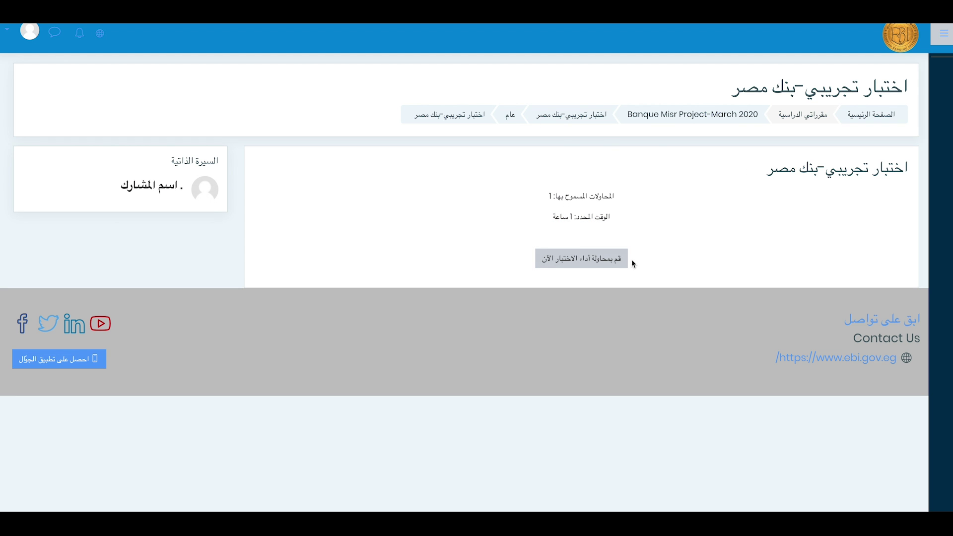
{"action": "left_click", "coordinate": [580, 260]}
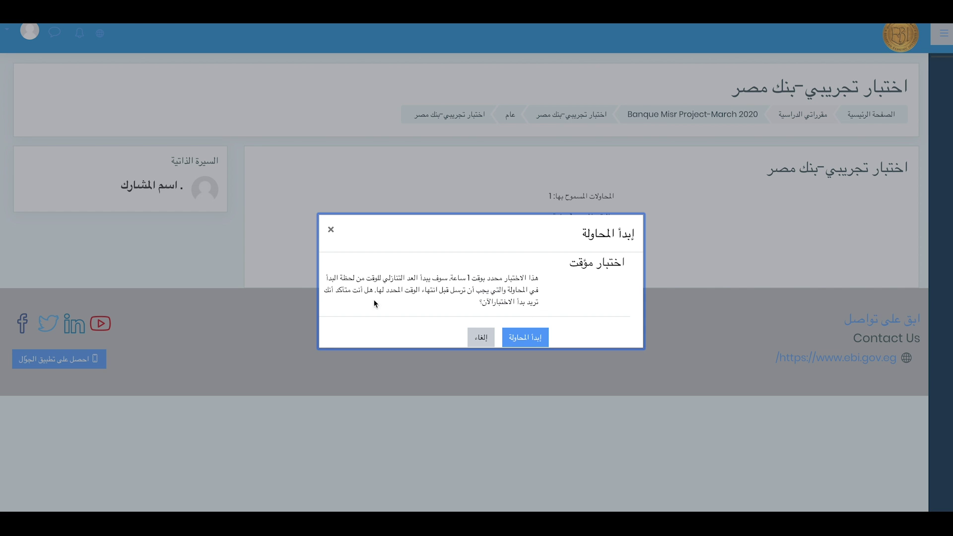
{"action": "left_click_drag", "start_coordinate": [530, 278], "coordinate": [443, 276]}
{"action": "left_click", "coordinate": [457, 309]}
{"action": "left_click", "coordinate": [531, 341]}
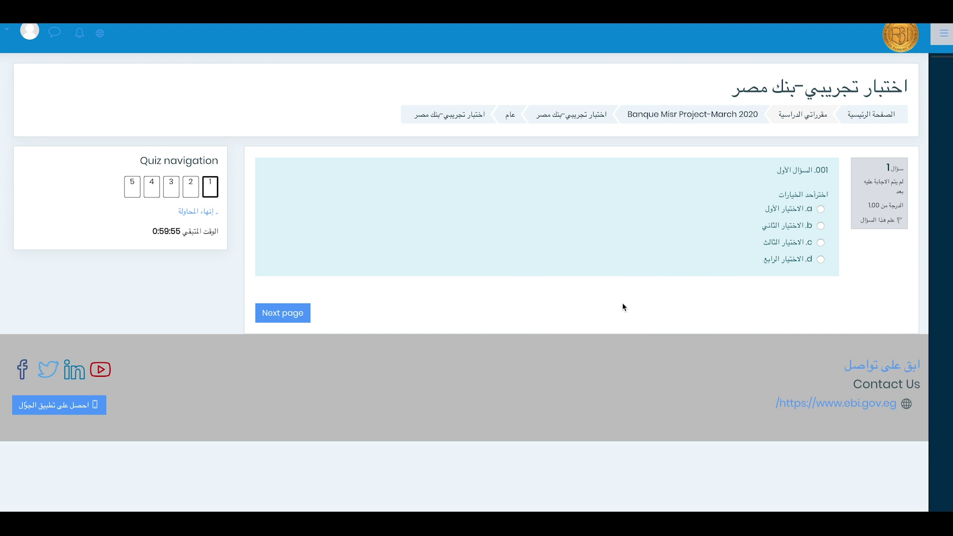
Step: Answer question 1 with option d, الاختيار الرابع
{"action": "left_click_drag", "start_coordinate": [795, 185], "coordinate": [775, 170]}
{"action": "left_click", "coordinate": [787, 209]}
{"action": "left_click", "coordinate": [821, 210]}
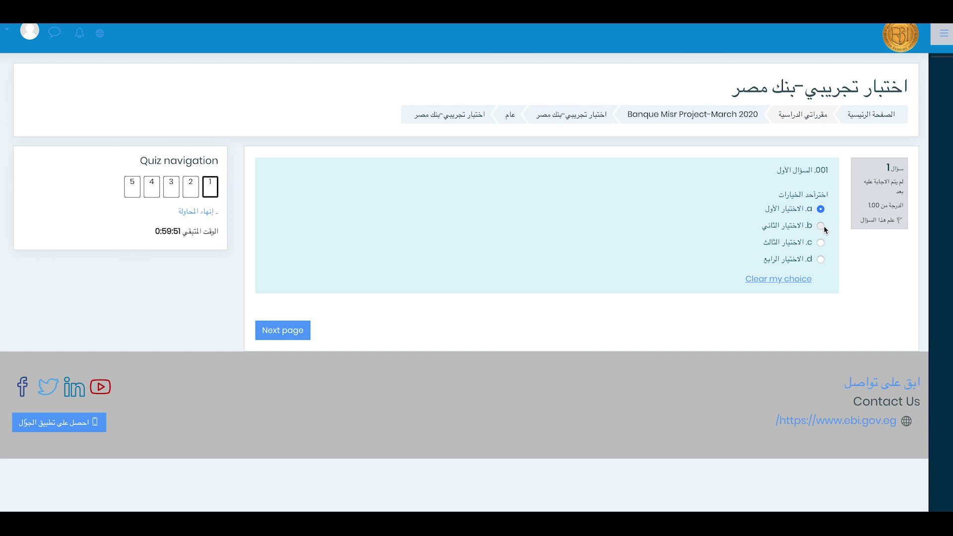
{"action": "left_click", "coordinate": [822, 243]}
{"action": "left_click_drag", "start_coordinate": [203, 160], "coordinate": [158, 159]}
{"action": "left_click", "coordinate": [112, 175]}
Step: Flag question 1 and save its answer by advancing to the next page
{"action": "left_click_drag", "start_coordinate": [902, 182], "coordinate": [874, 184]}
{"action": "left_click", "coordinate": [875, 185]}
{"action": "left_click", "coordinate": [886, 222]}
{"action": "left_click", "coordinate": [278, 331]}
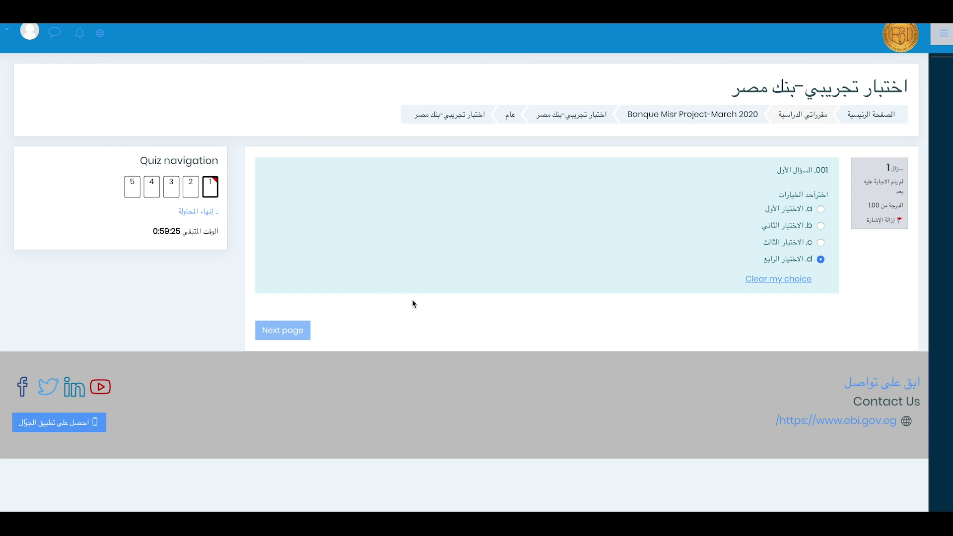
{"action": "left_click", "coordinate": [863, 316]}
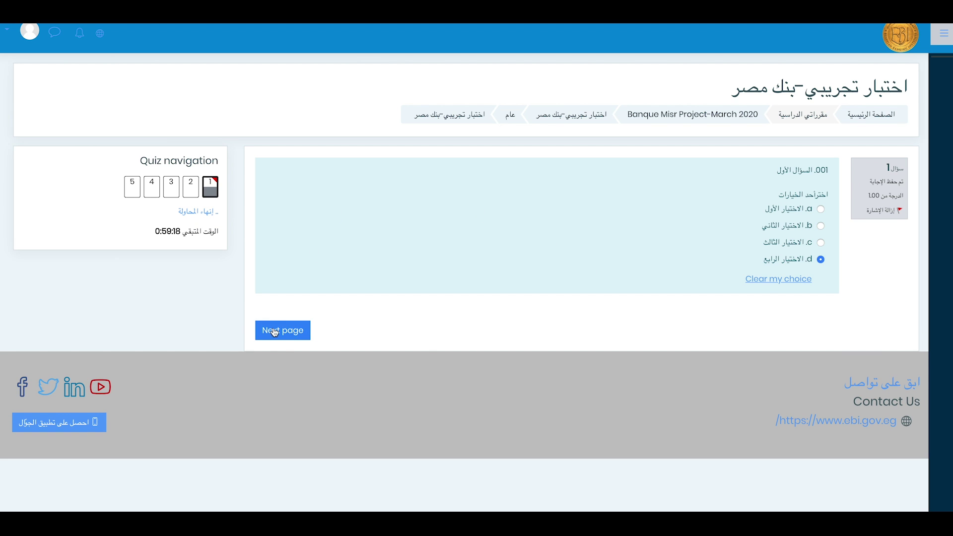
Step: Review the attempt summary, back out of the final submission, and return to question 1
{"action": "left_click", "coordinate": [191, 216]}
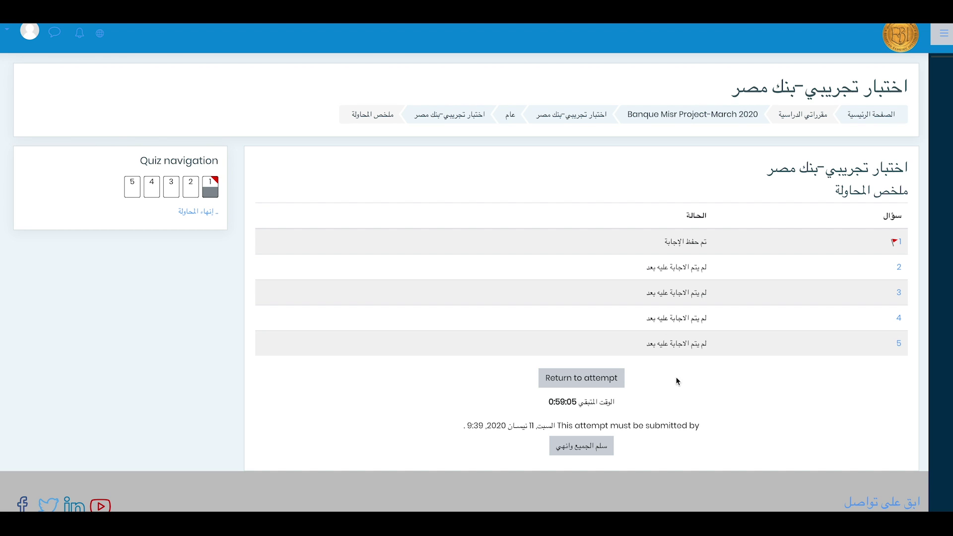
{"action": "left_click", "coordinate": [589, 450]}
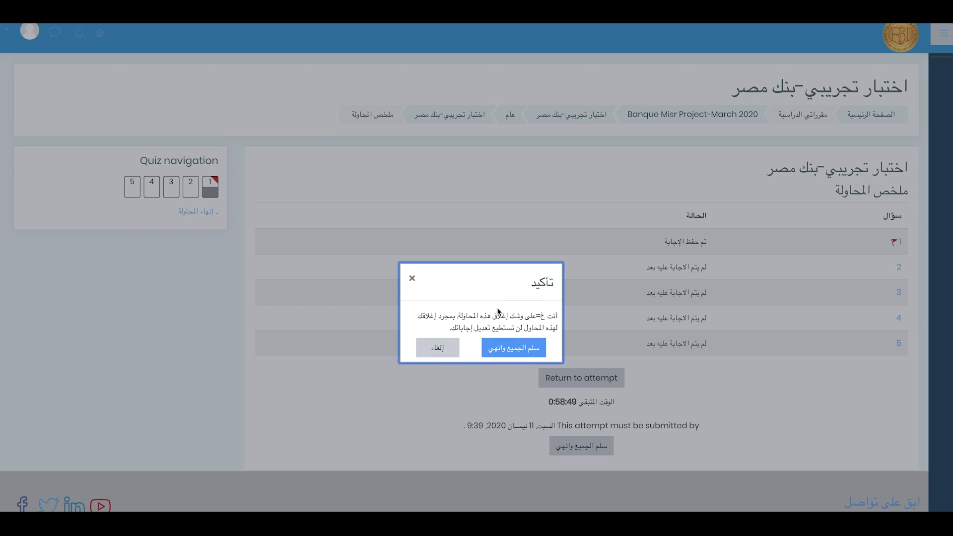
{"action": "left_click", "coordinate": [436, 347]}
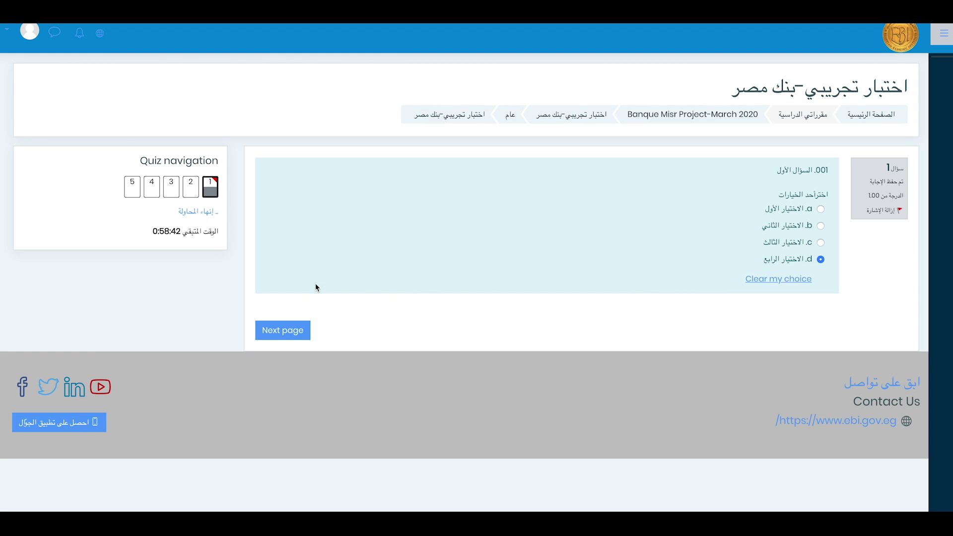
{"action": "left_click", "coordinate": [199, 212]}
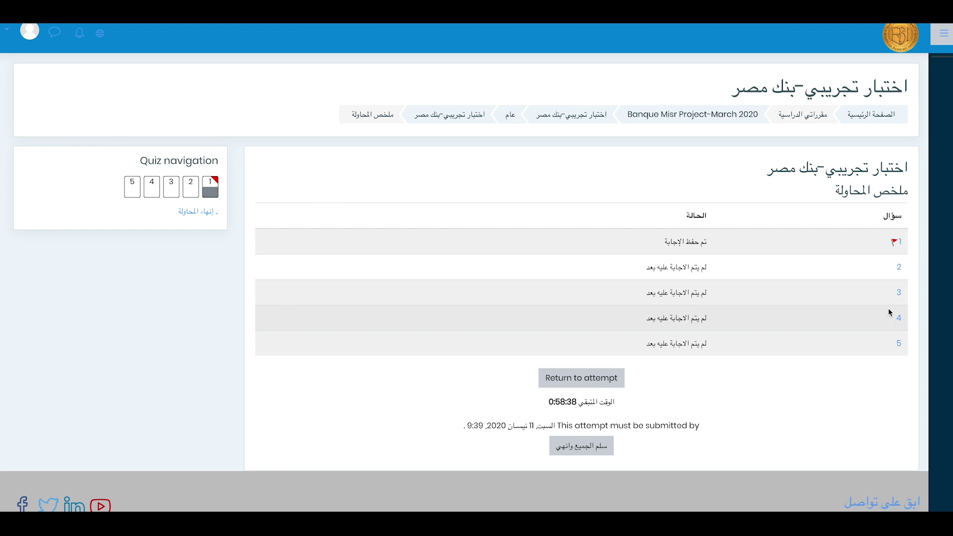
{"action": "left_click", "coordinate": [211, 187]}
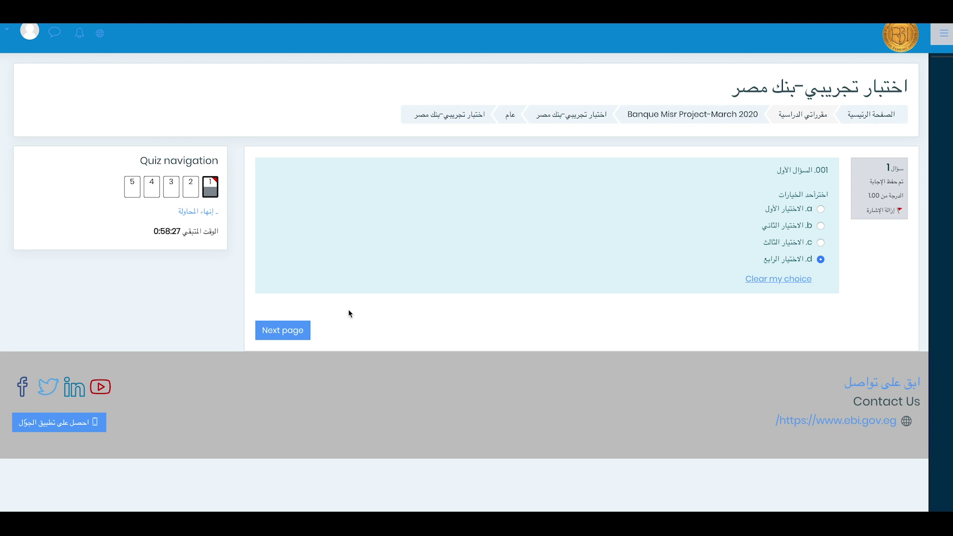
Step: Submit all answers and finish the attempt from its summary, and check the recorded attempt status
{"action": "left_click", "coordinate": [204, 214]}
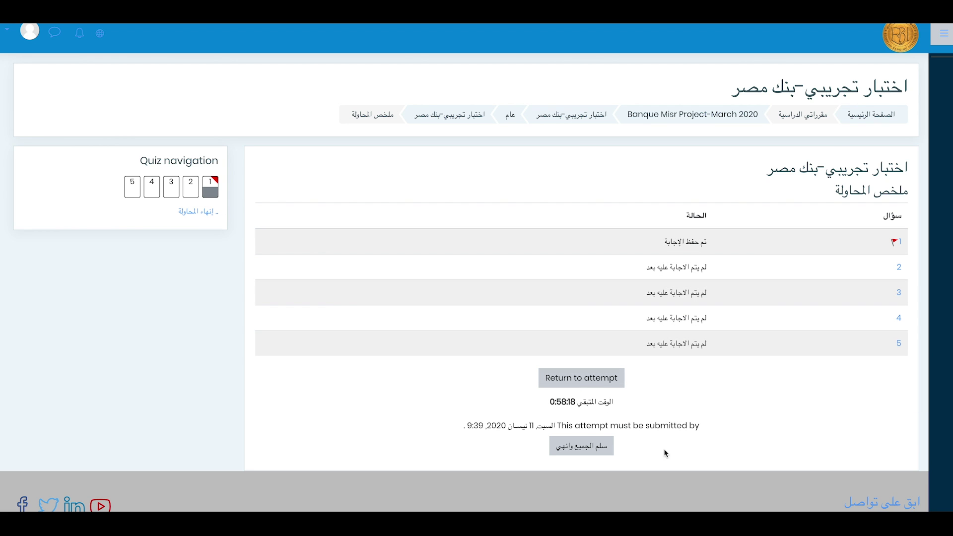
{"action": "left_click", "coordinate": [571, 441]}
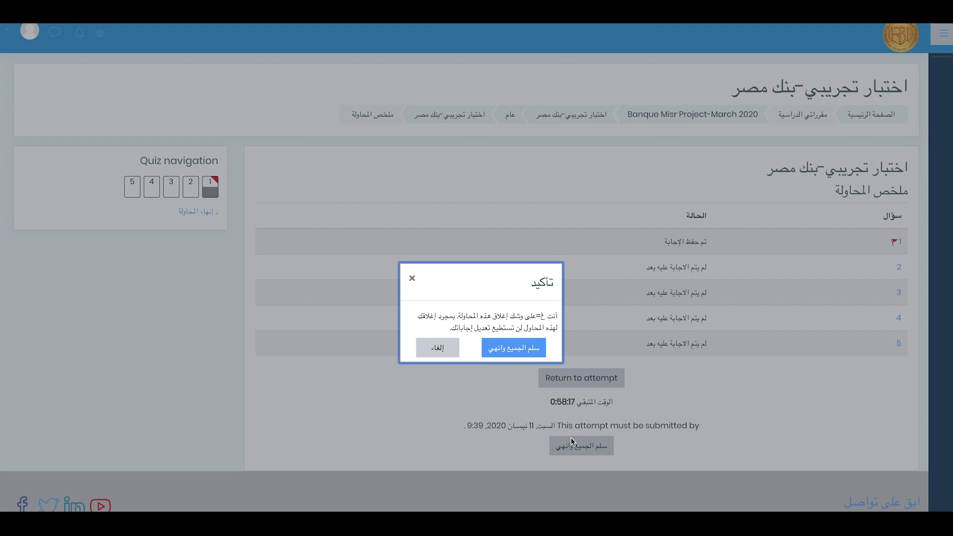
{"action": "left_click", "coordinate": [514, 350]}
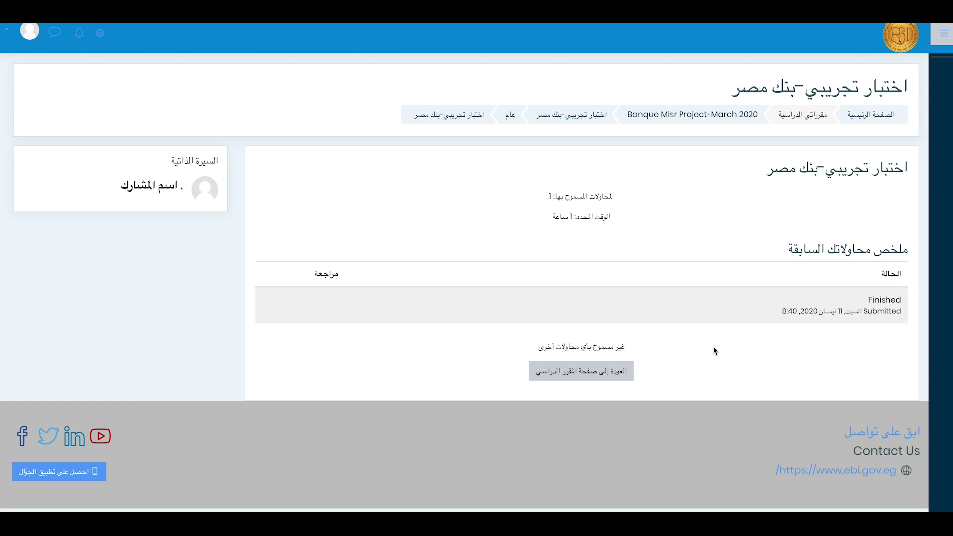
{"action": "left_click_drag", "start_coordinate": [891, 295], "coordinate": [866, 296]}
{"action": "left_click", "coordinate": [827, 305]}
{"action": "left_click_drag", "start_coordinate": [637, 348], "coordinate": [527, 347]}
{"action": "left_click", "coordinate": [472, 350]}
Step: Log out of the participant's account
{"action": "left_click", "coordinate": [30, 34]}
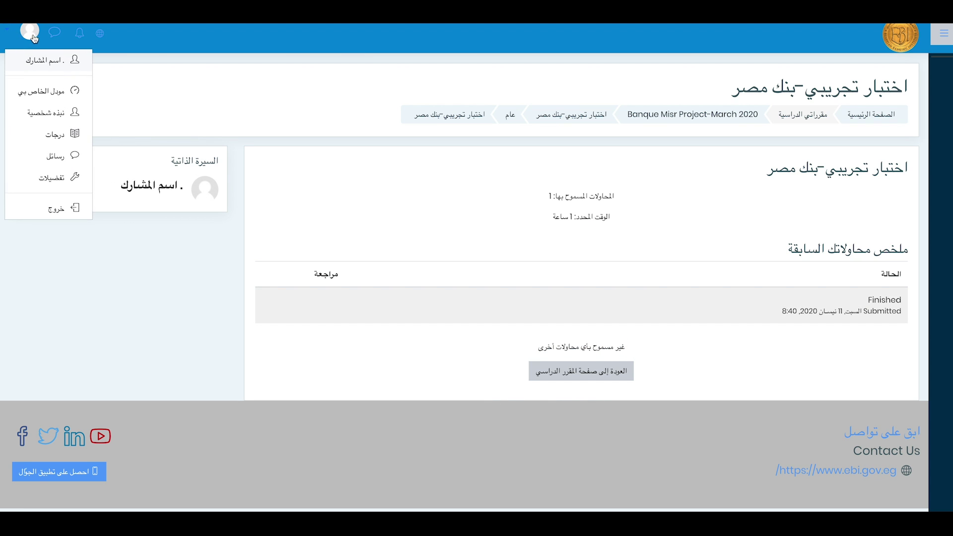
{"action": "left_click", "coordinate": [62, 213]}
{"action": "left_click", "coordinate": [62, 213]}
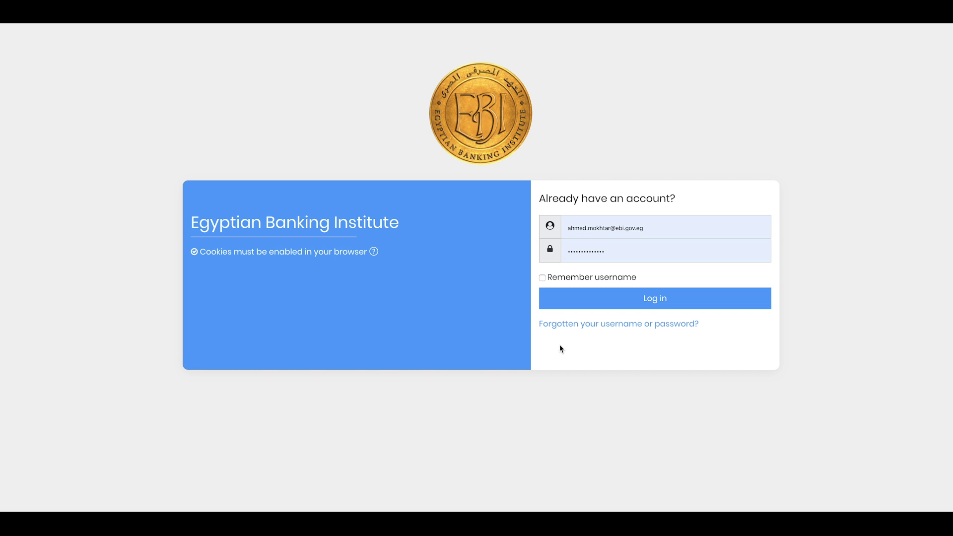